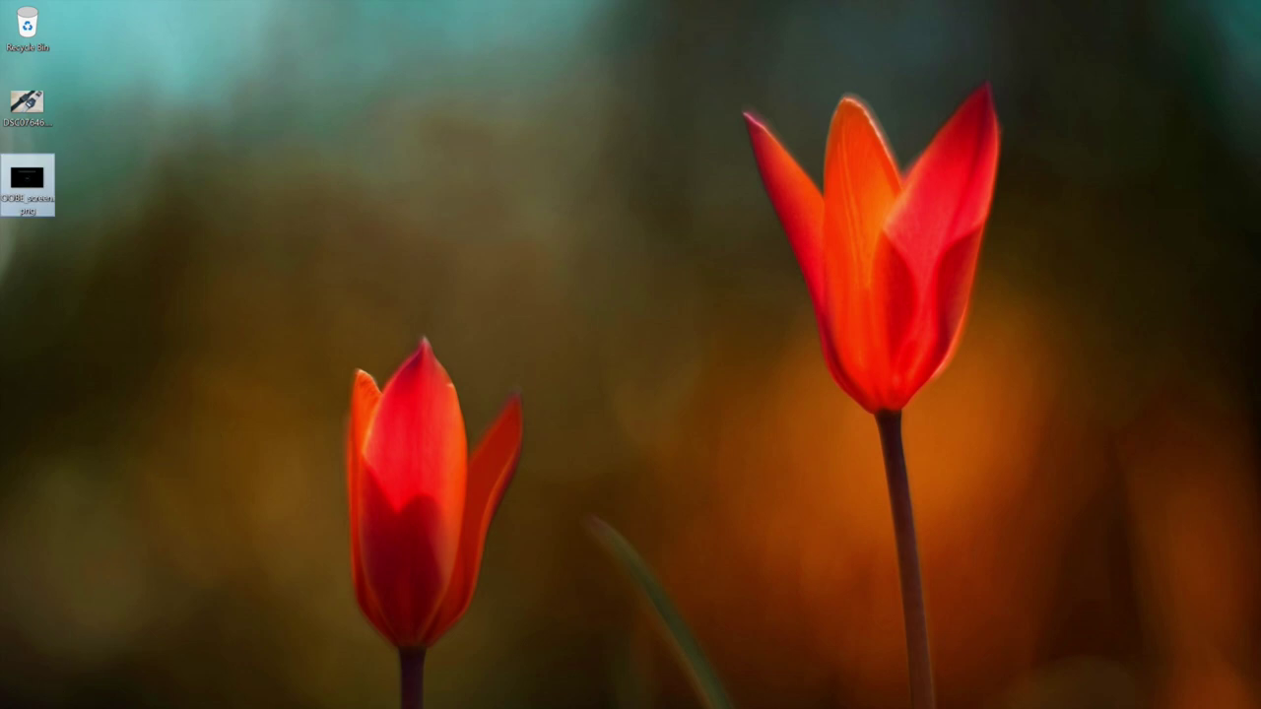
# - Switch the Start menu from full screen to its compact size and look through its tiles
pyautogui.click(45, 706)
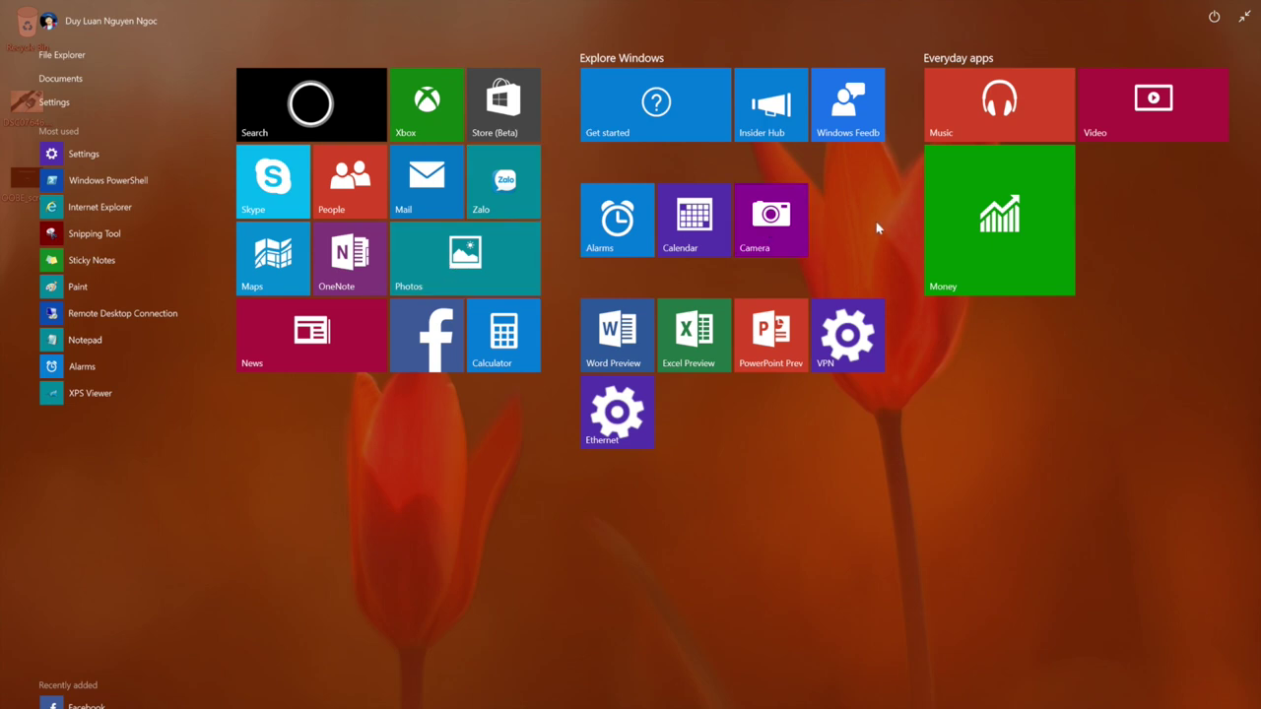
pyautogui.click(1244, 17)
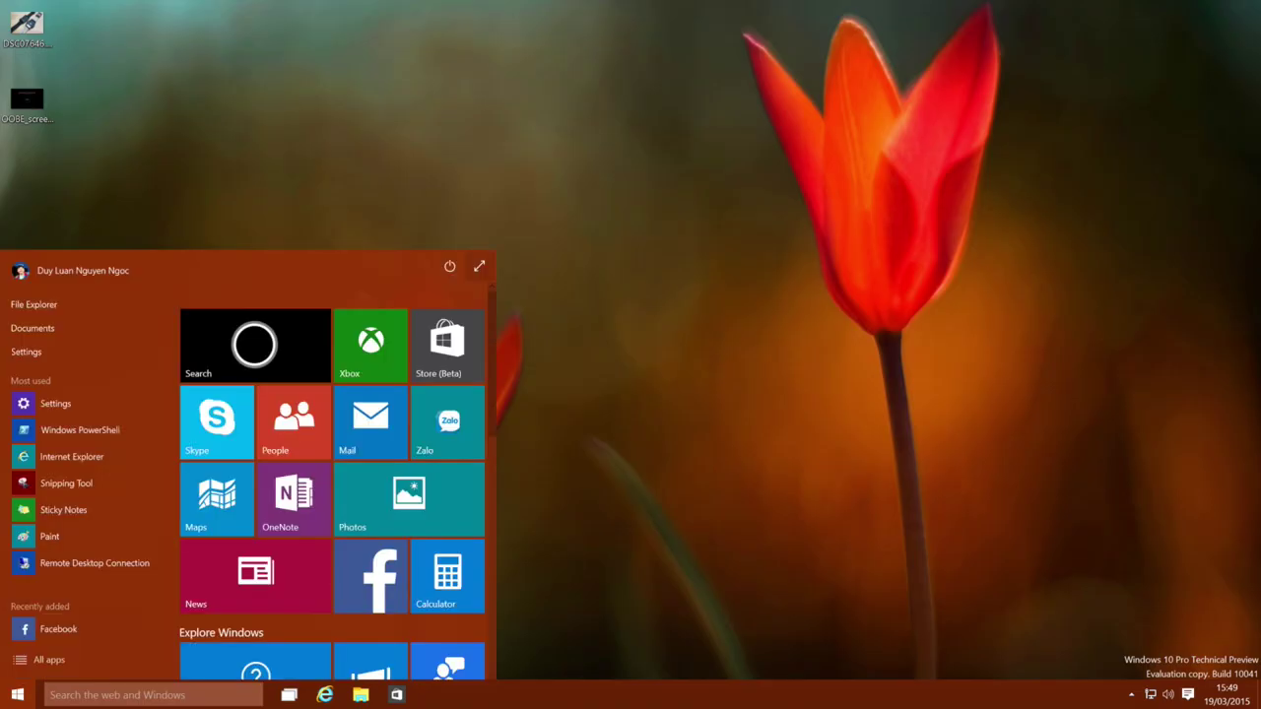
pyautogui.scroll(-2, 356, 300)
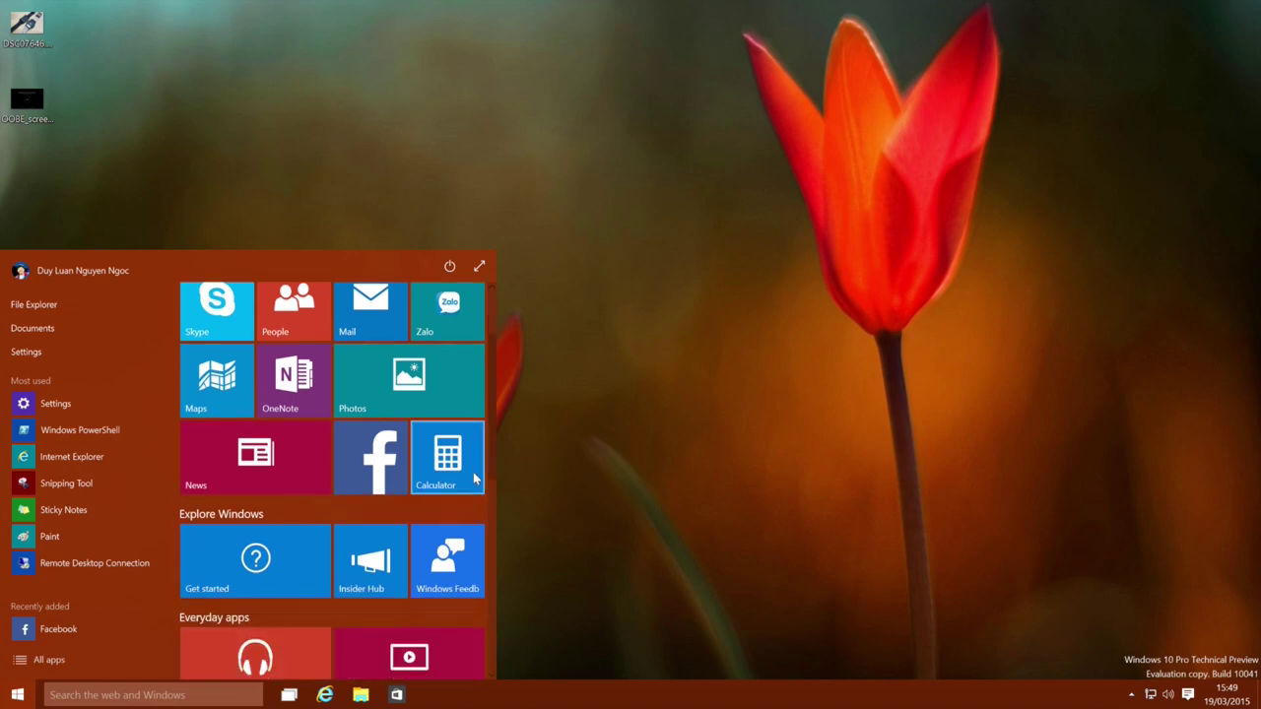
pyautogui.scroll(2, 444, 365)
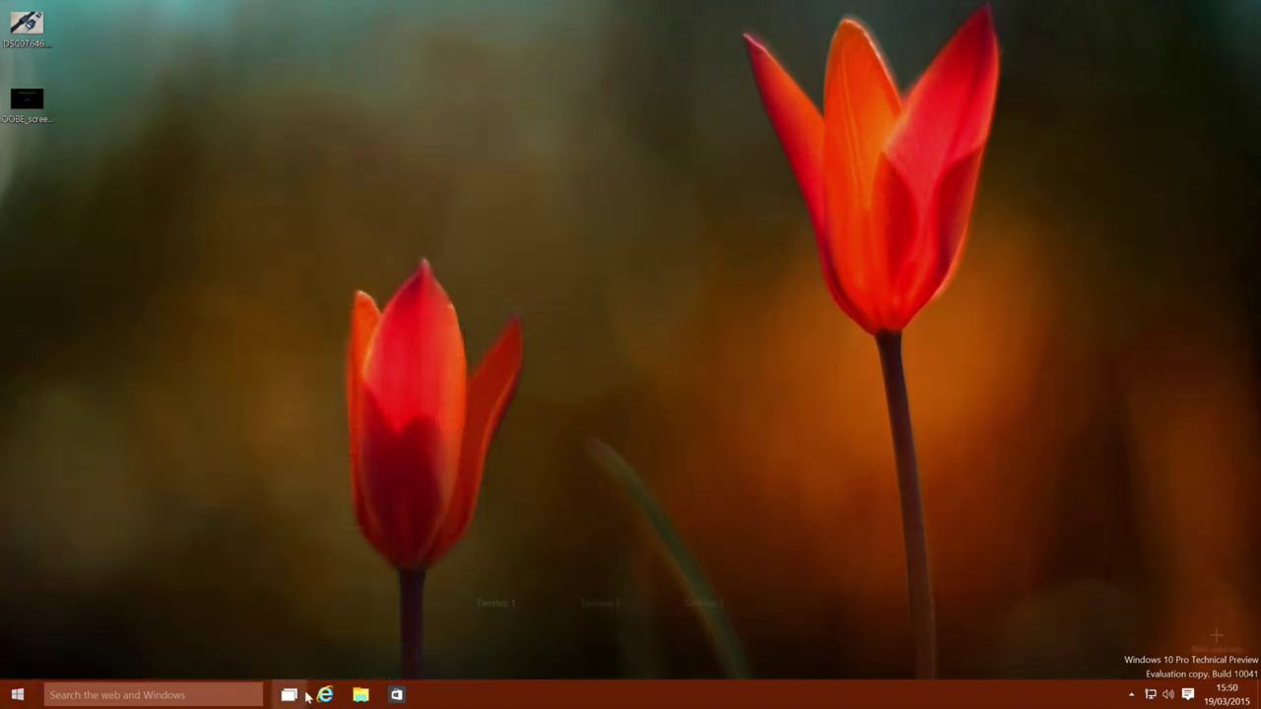
# - Open a browser window on the MSN page and two overlapping File Explorer windows on Desktop 1
pyautogui.click(291, 695)
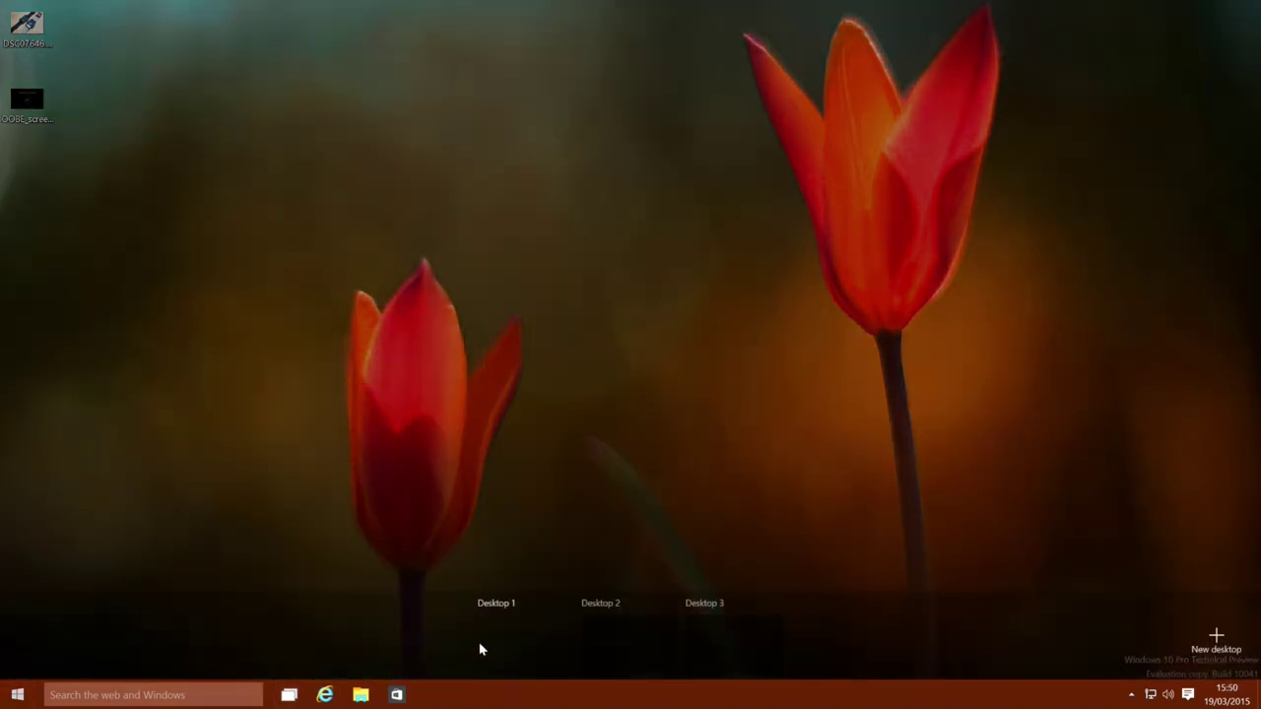
pyautogui.click(569, 417)
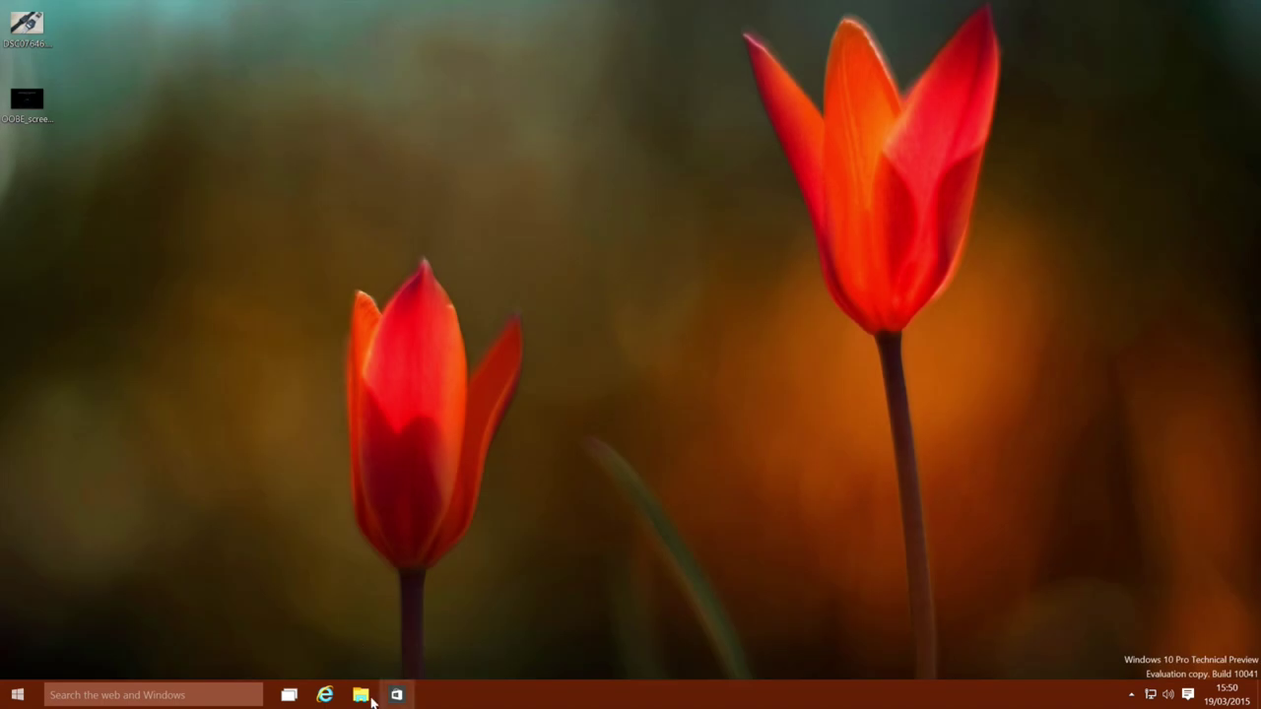
pyautogui.click(371, 700)
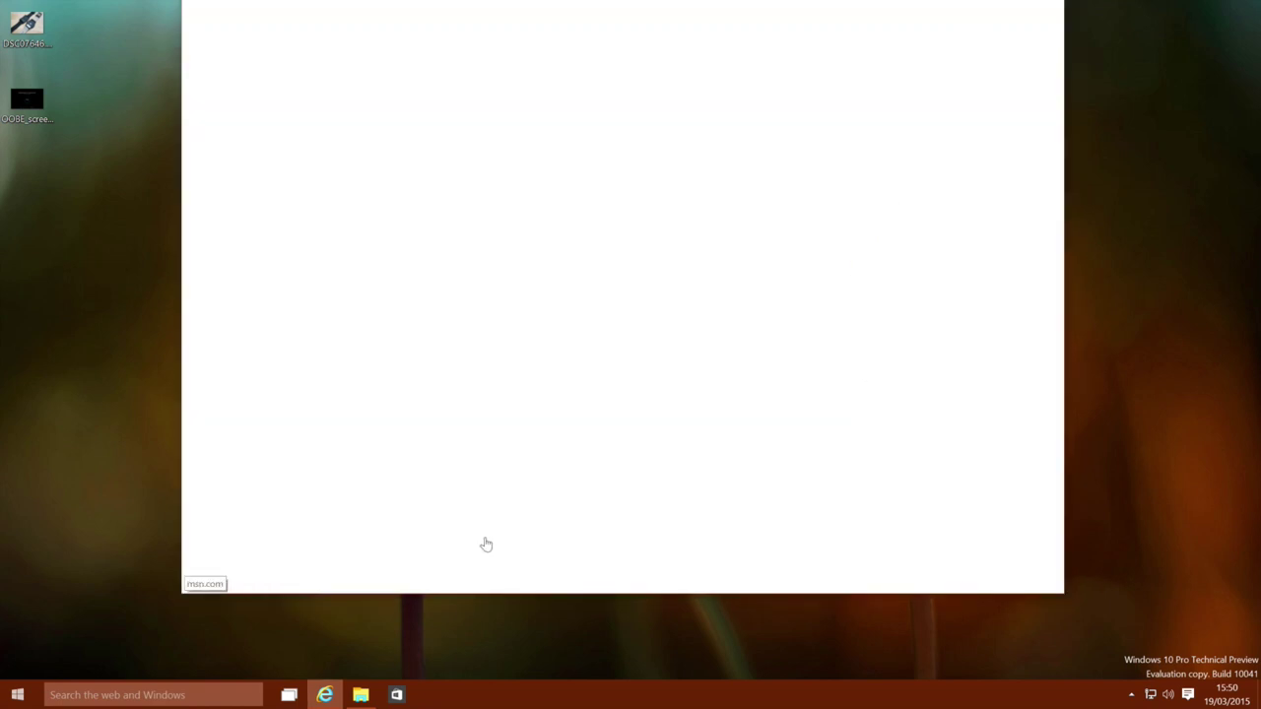
pyautogui.click(360, 694)
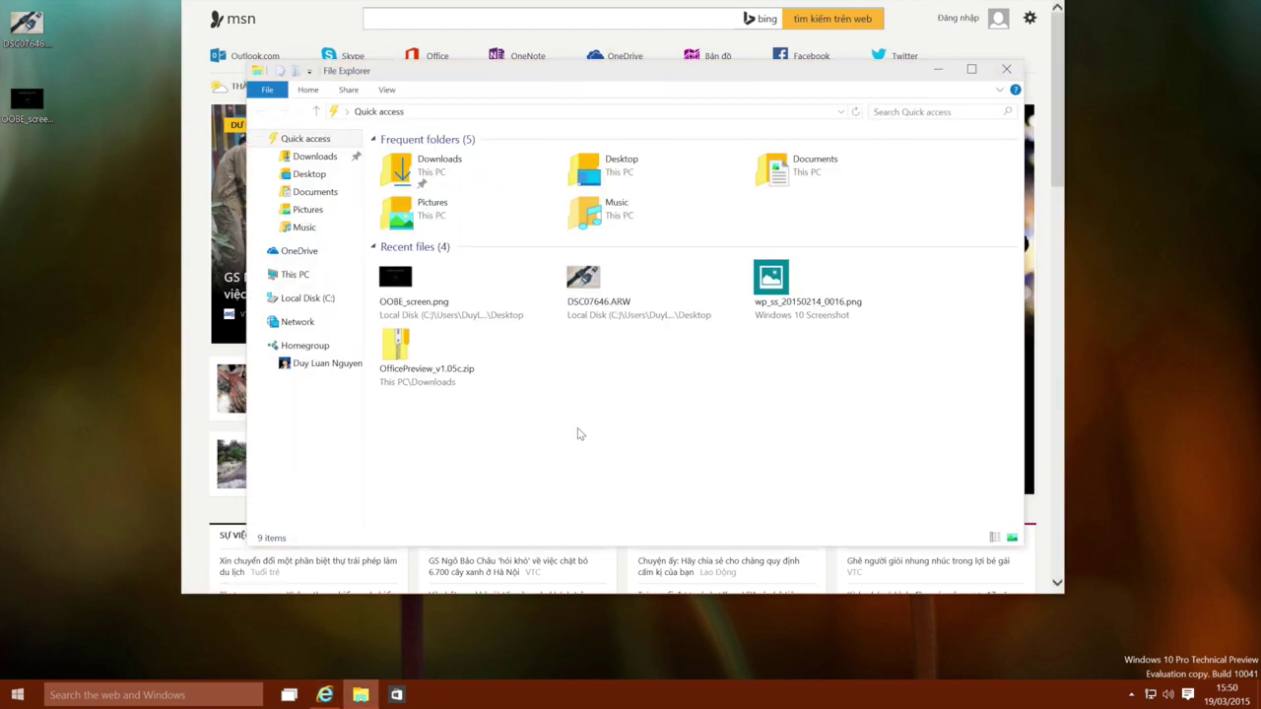
pyautogui.hotkey('ctrl', 'n')
pyautogui.moveTo(674, 96); pyautogui.dragTo(796, 144)
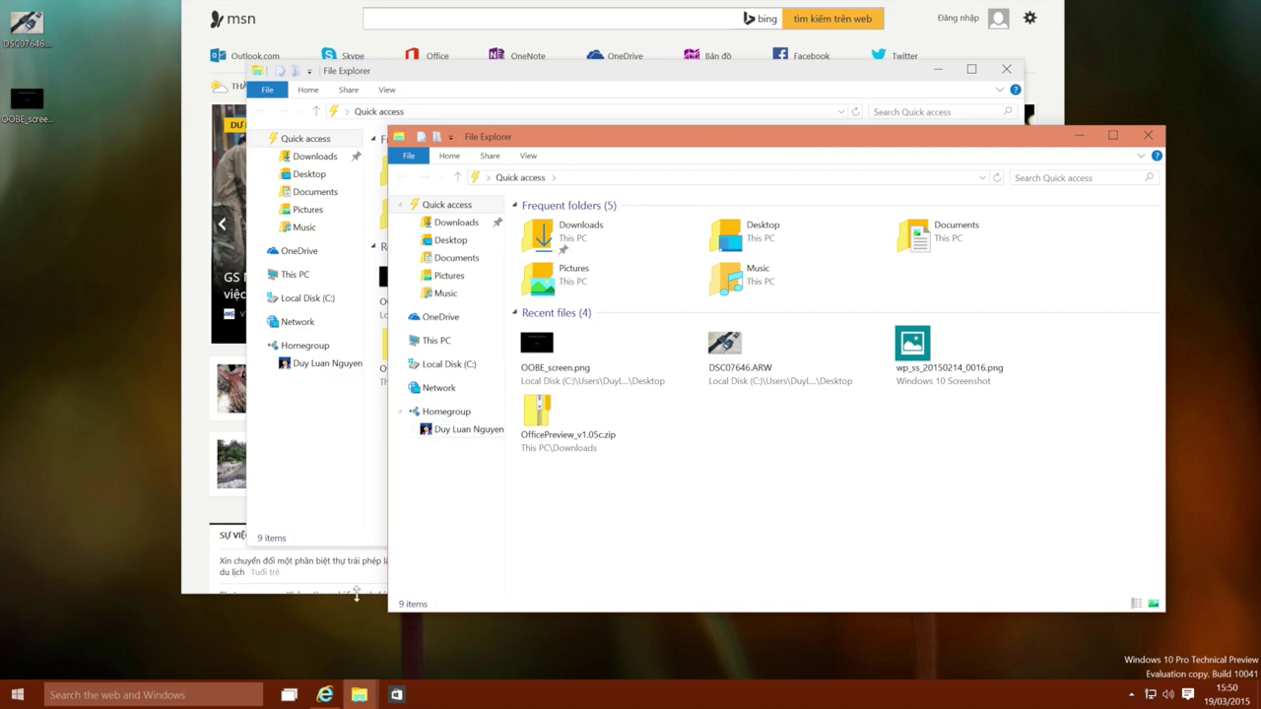
# - Move the MSN browser window from Desktop 1 to a new virtual desktop and switch to Desktop 4
pyautogui.click(291, 695)
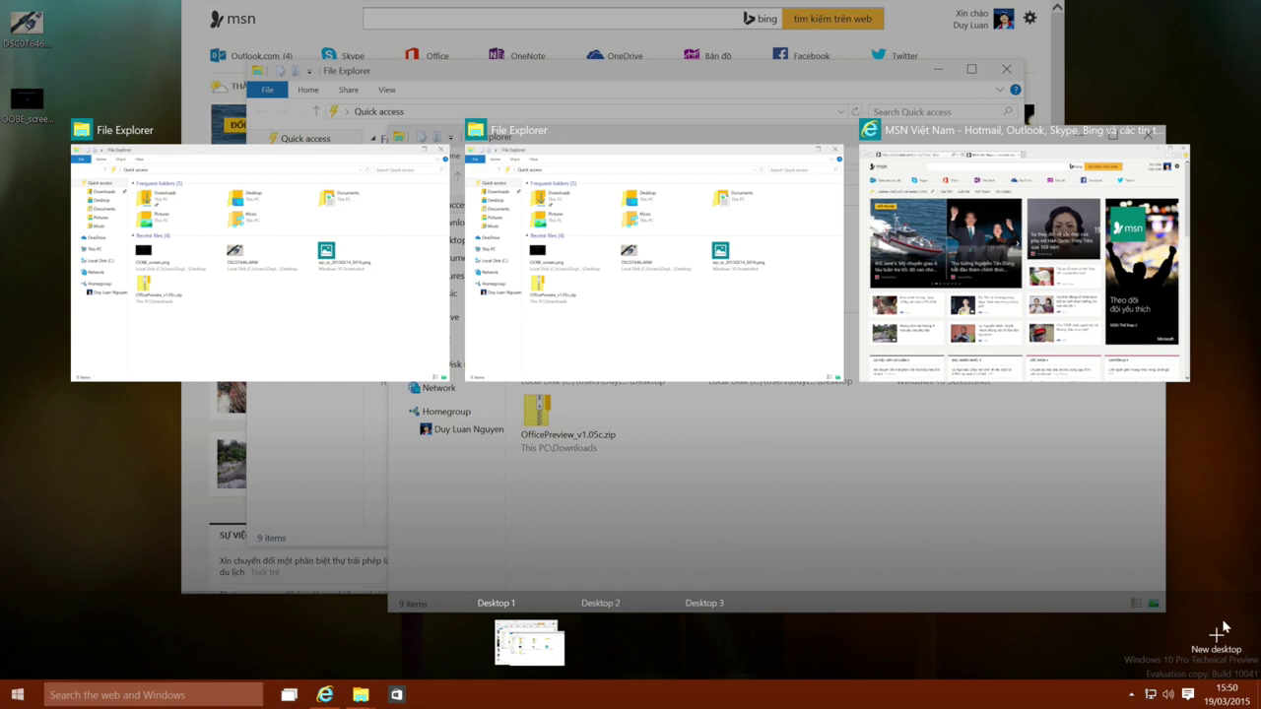
pyautogui.moveTo(957, 276); pyautogui.dragTo(1215, 645)
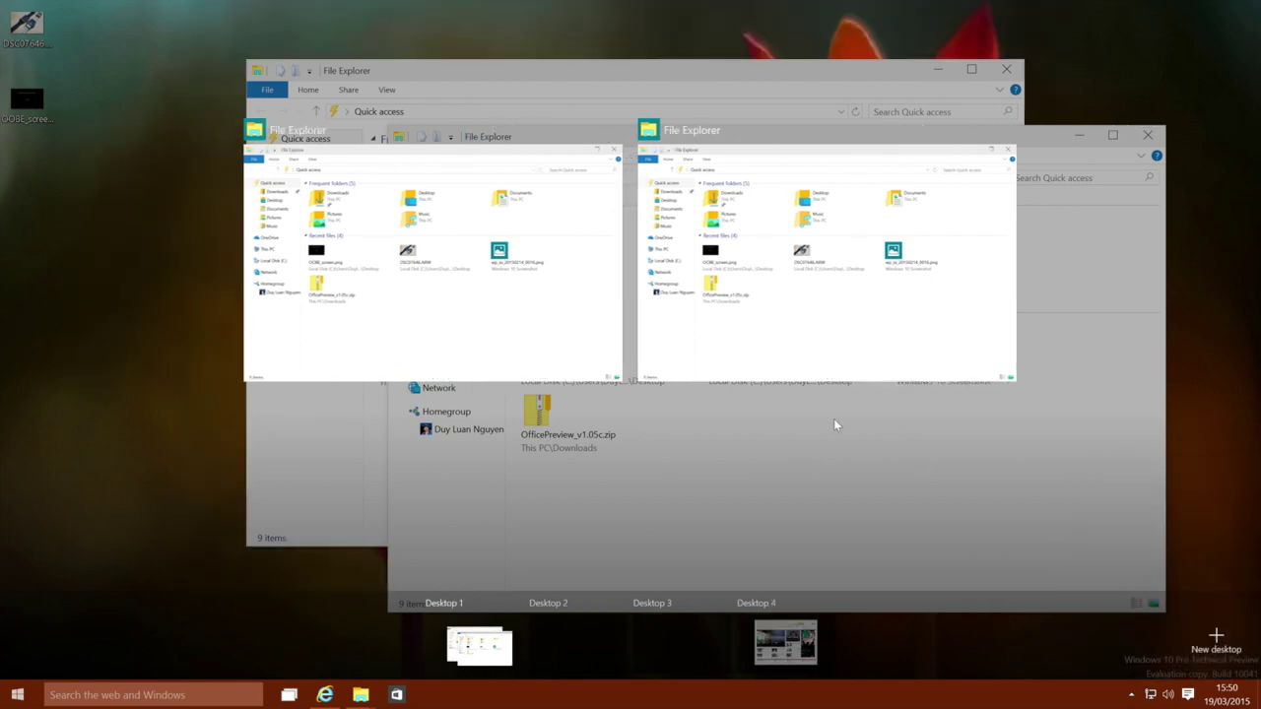
pyautogui.moveTo(778, 639)
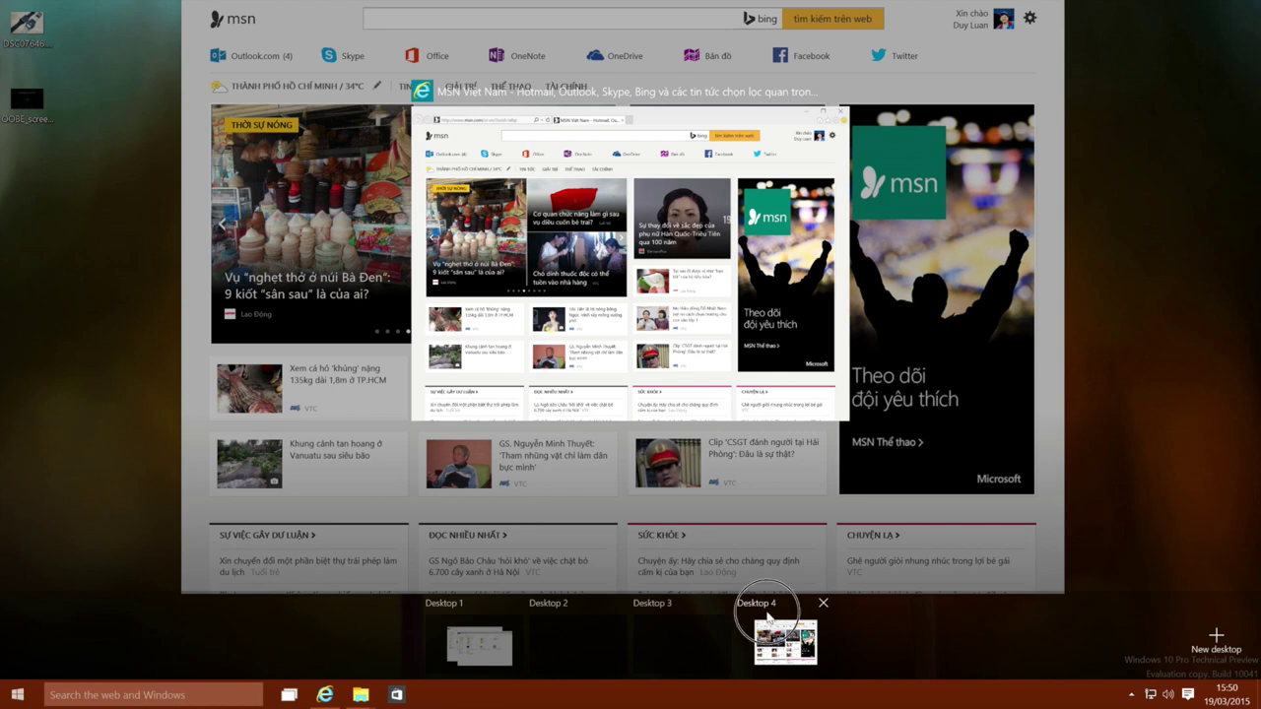
pyautogui.click(773, 635)
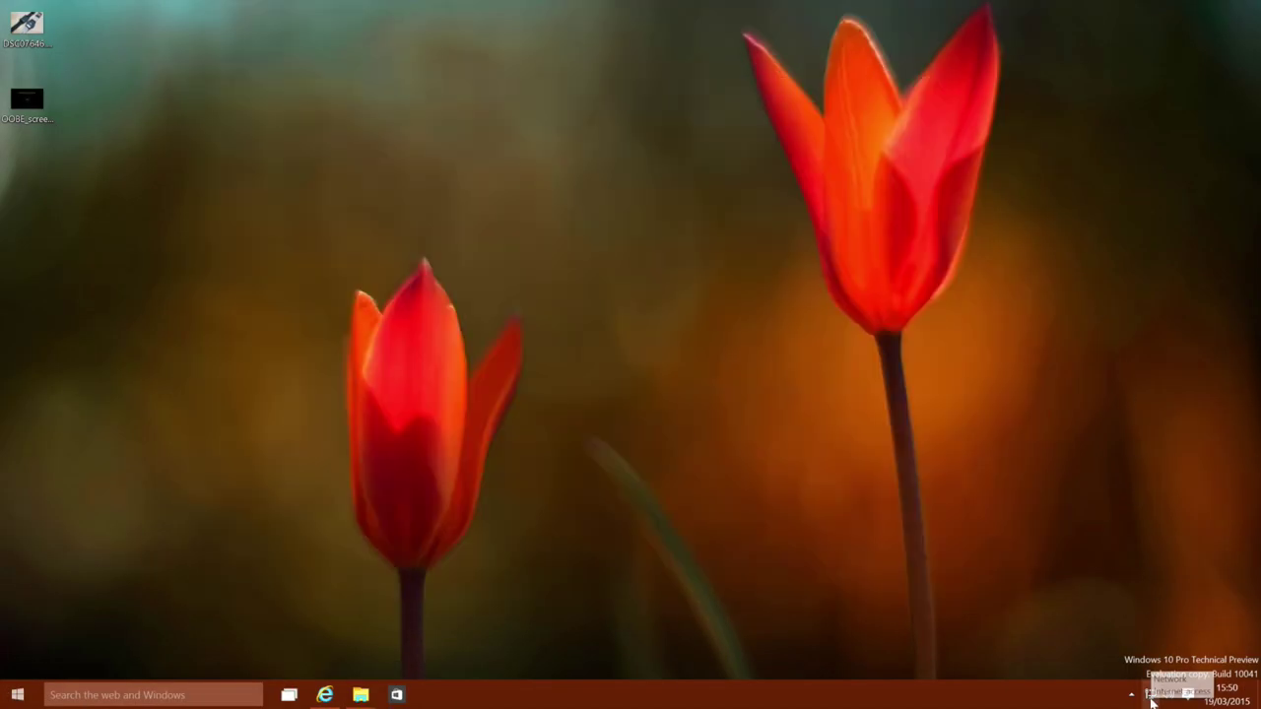
# - Open the network connection status
pyautogui.click(1150, 697)
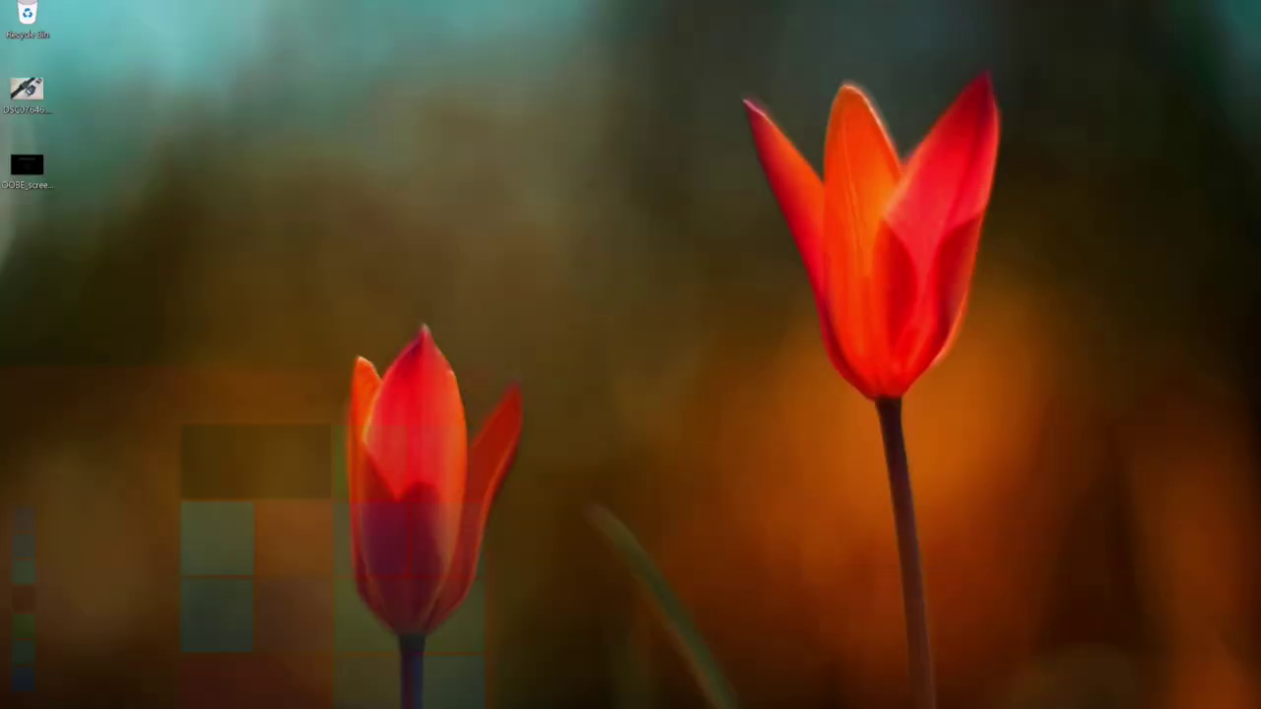
# - Open the Personalization settings and pin the Lock screen page to Start
pyautogui.press('super')
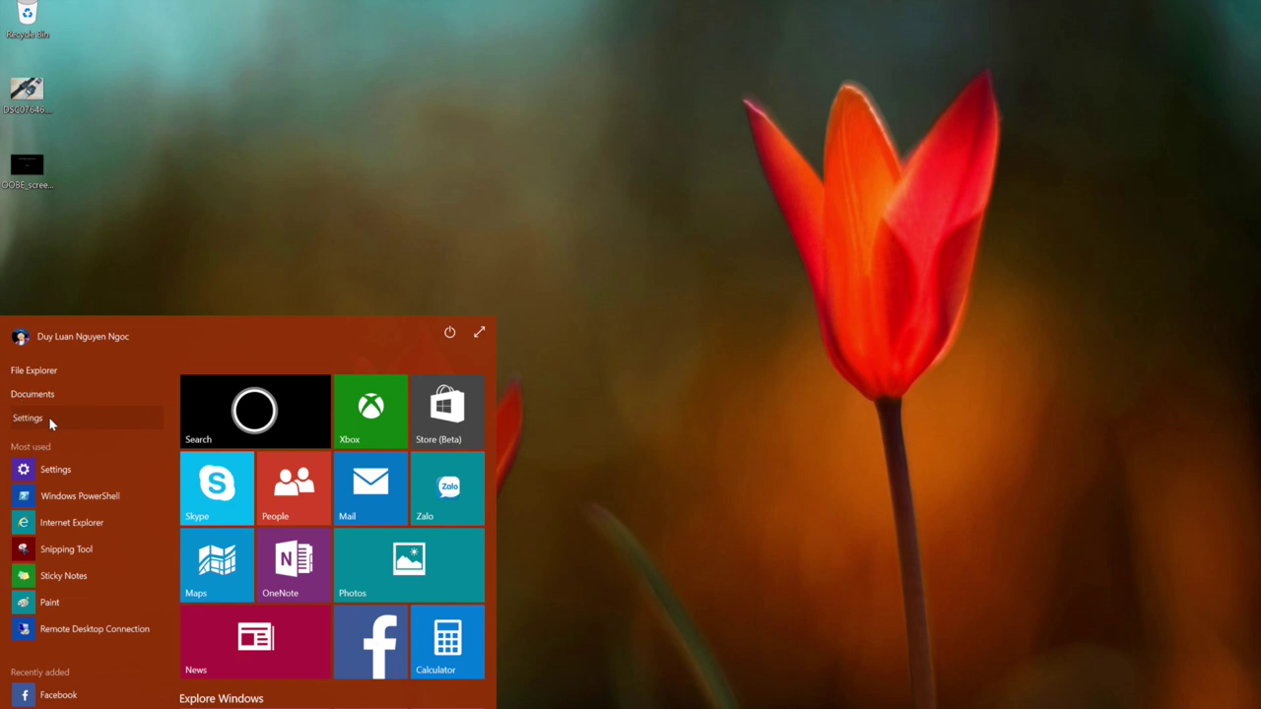
pyautogui.click(49, 420)
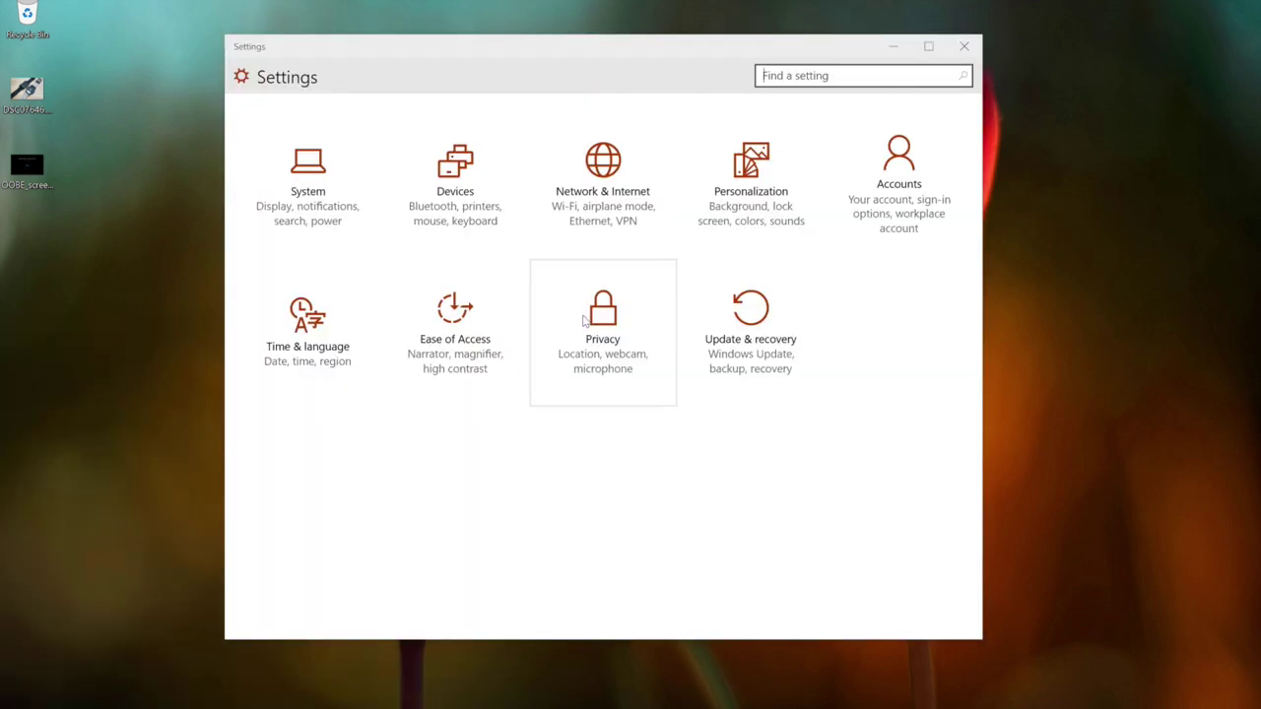
pyautogui.click(770, 182)
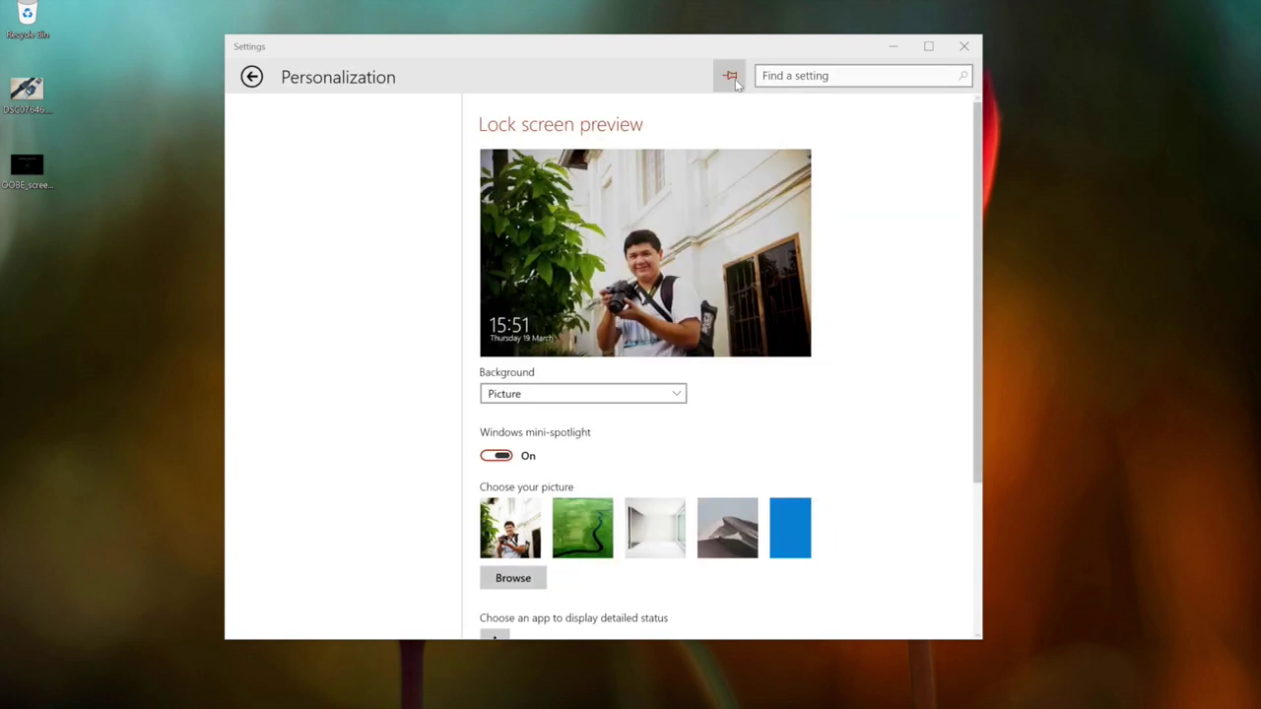
pyautogui.click(730, 79)
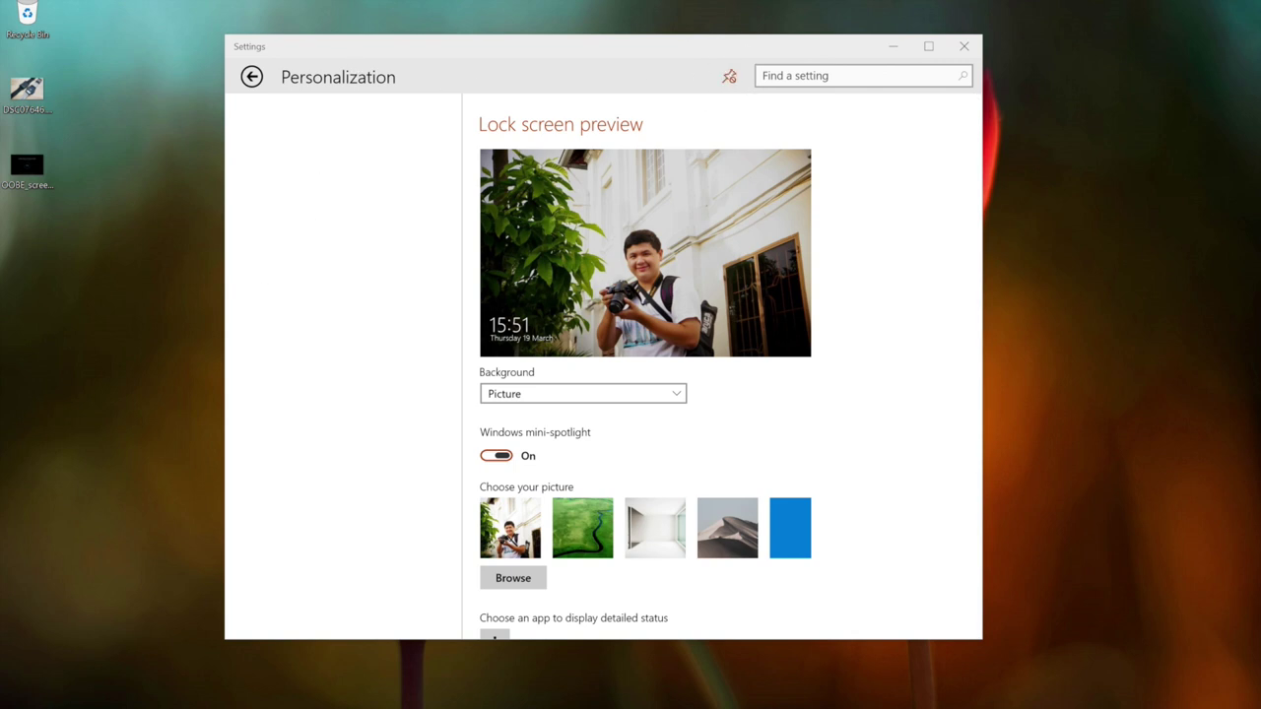
# - Check the Start menu tiles for the pinned Lock screen page and close the menu
pyautogui.press('super')
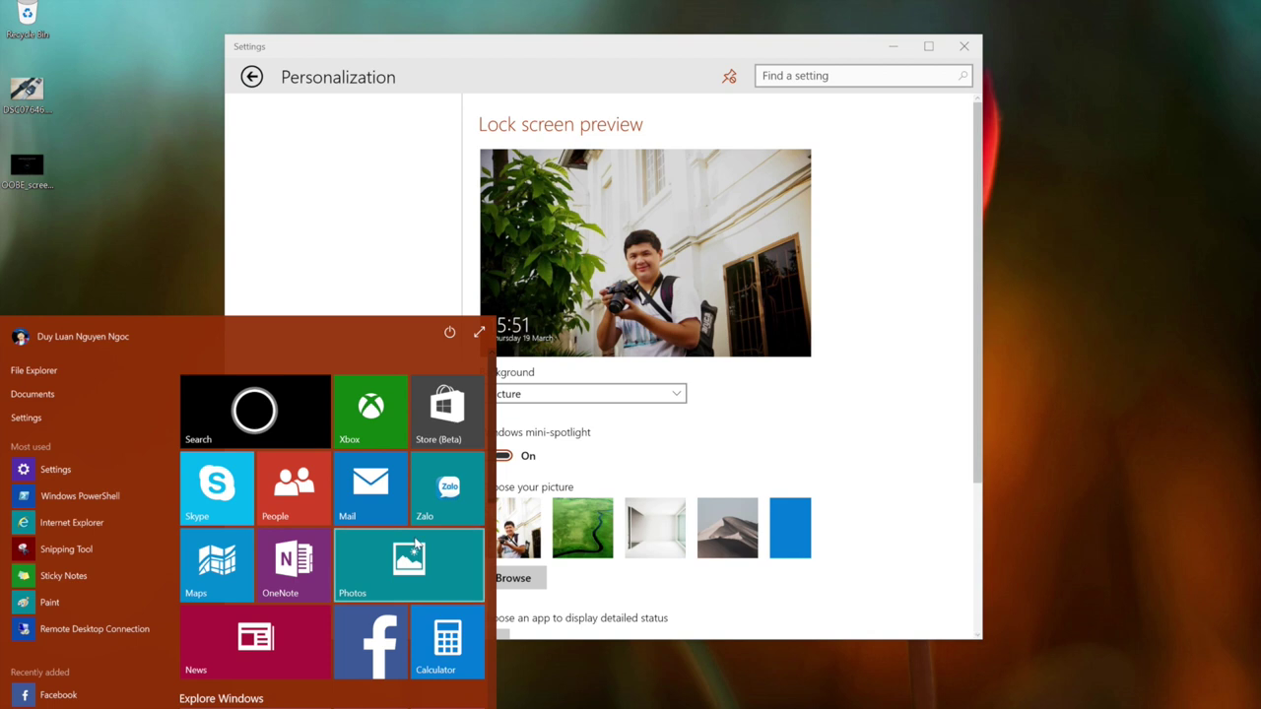
pyautogui.scroll(-5, 414, 540)
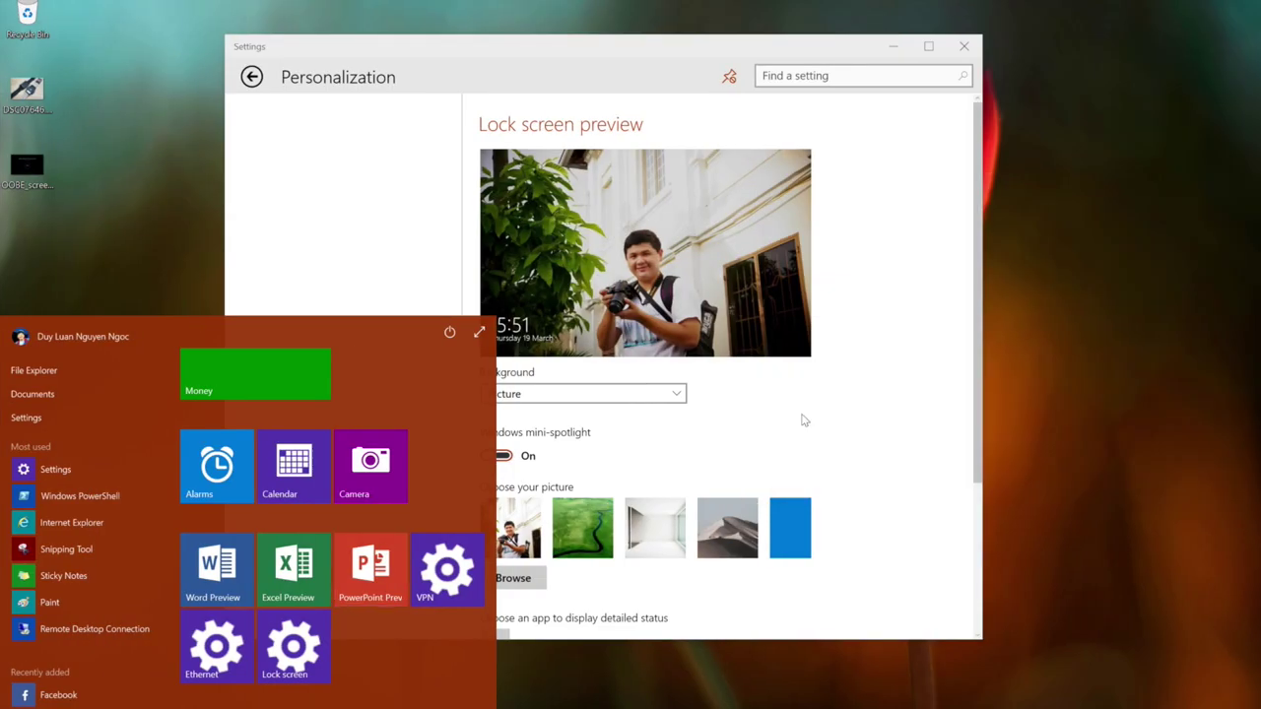
pyautogui.click(801, 419)
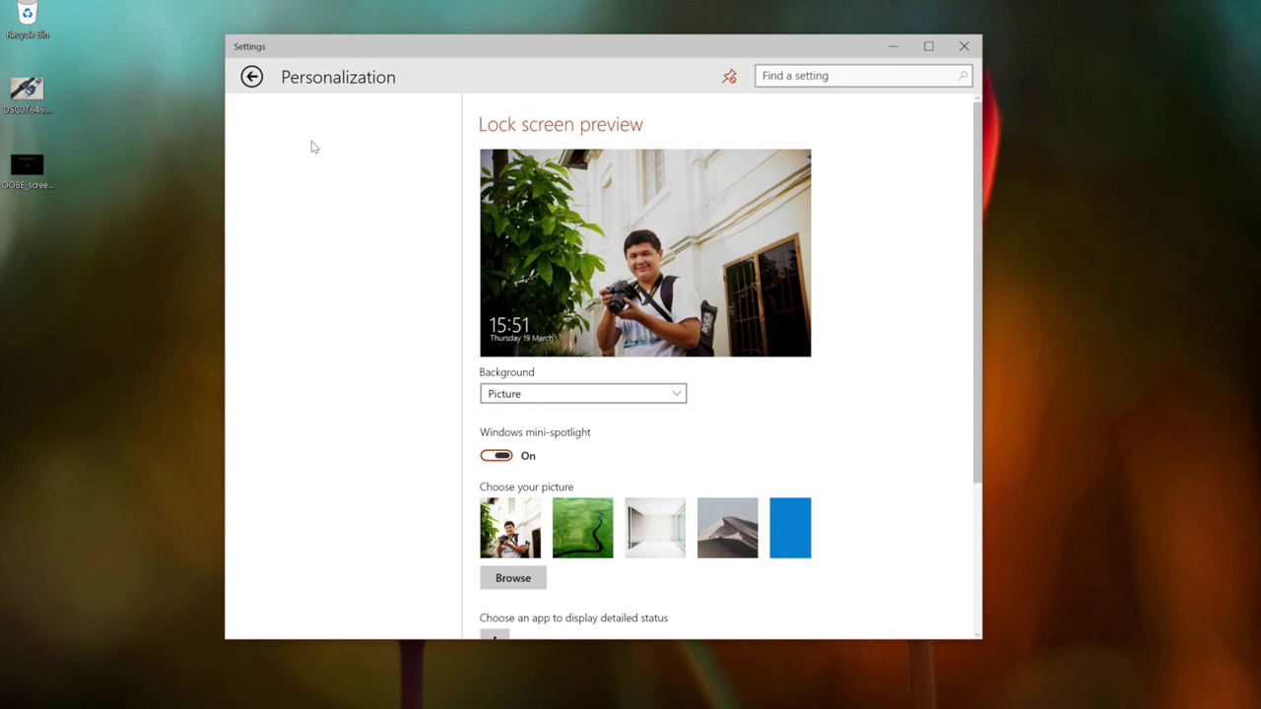
# - Open the page for choosing how updates are downloaded in Windows Update's advanced options
pyautogui.click(252, 77)
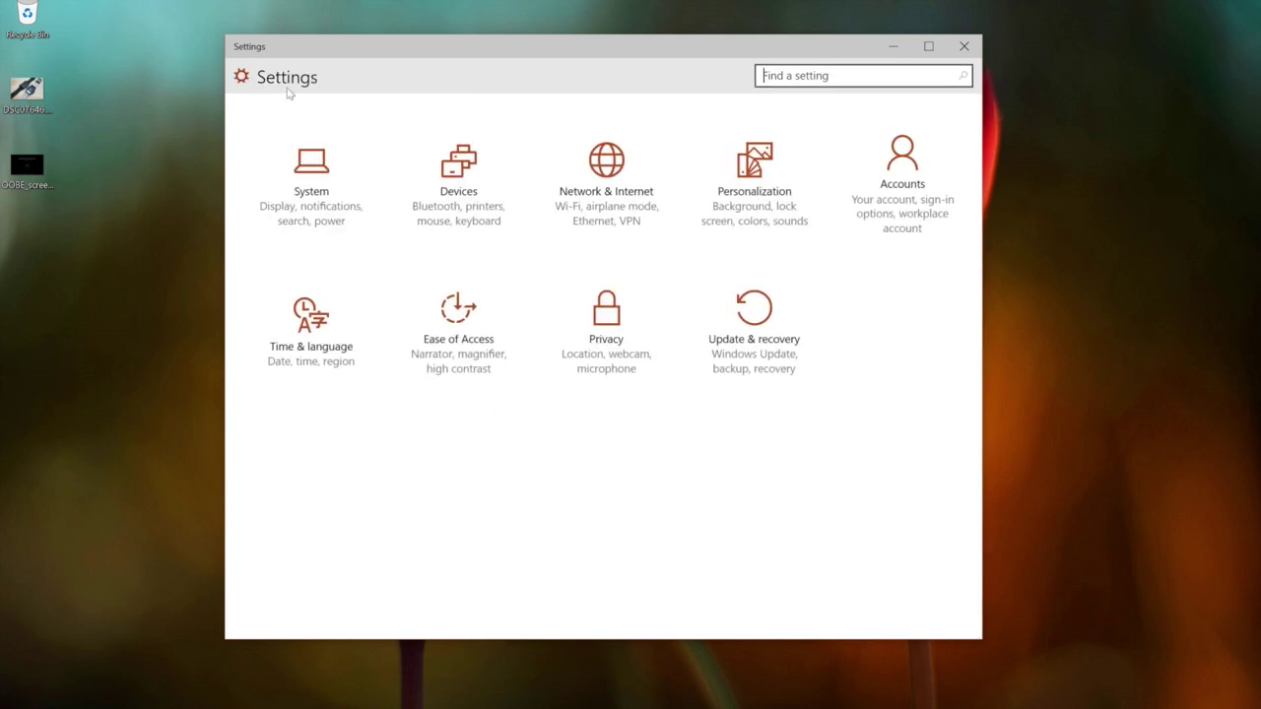
pyautogui.click(756, 347)
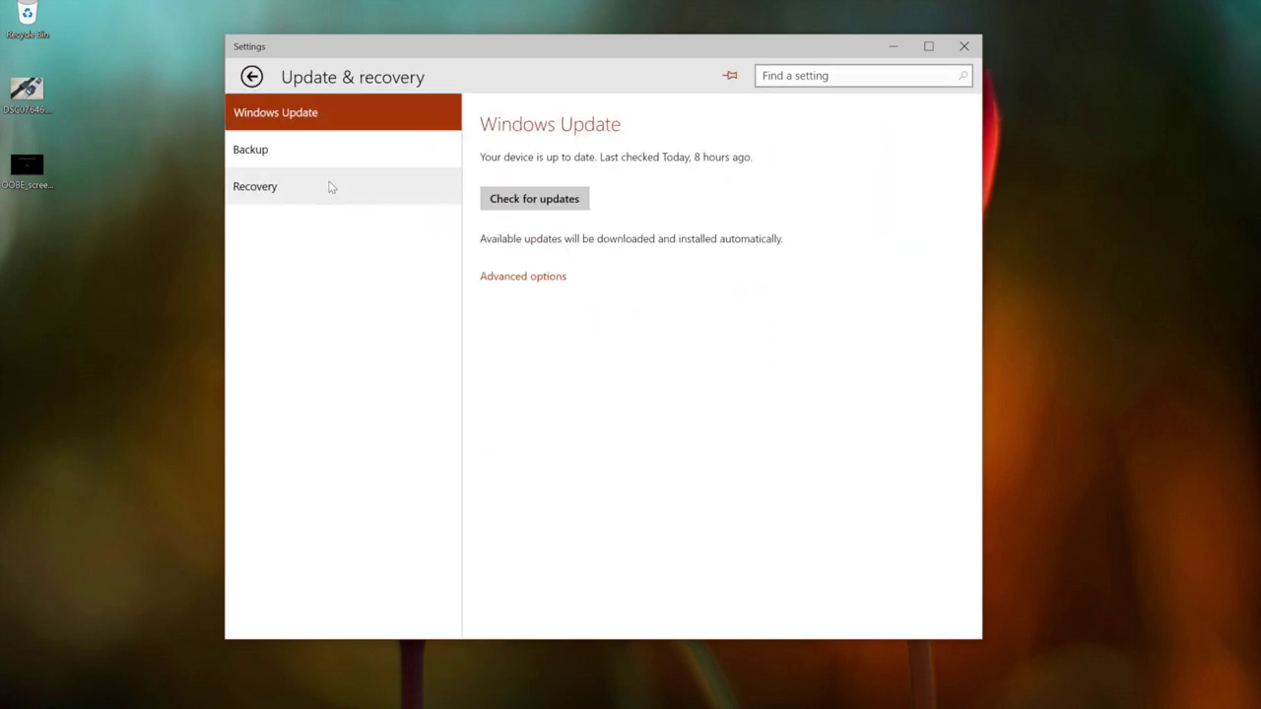
pyautogui.click(495, 276)
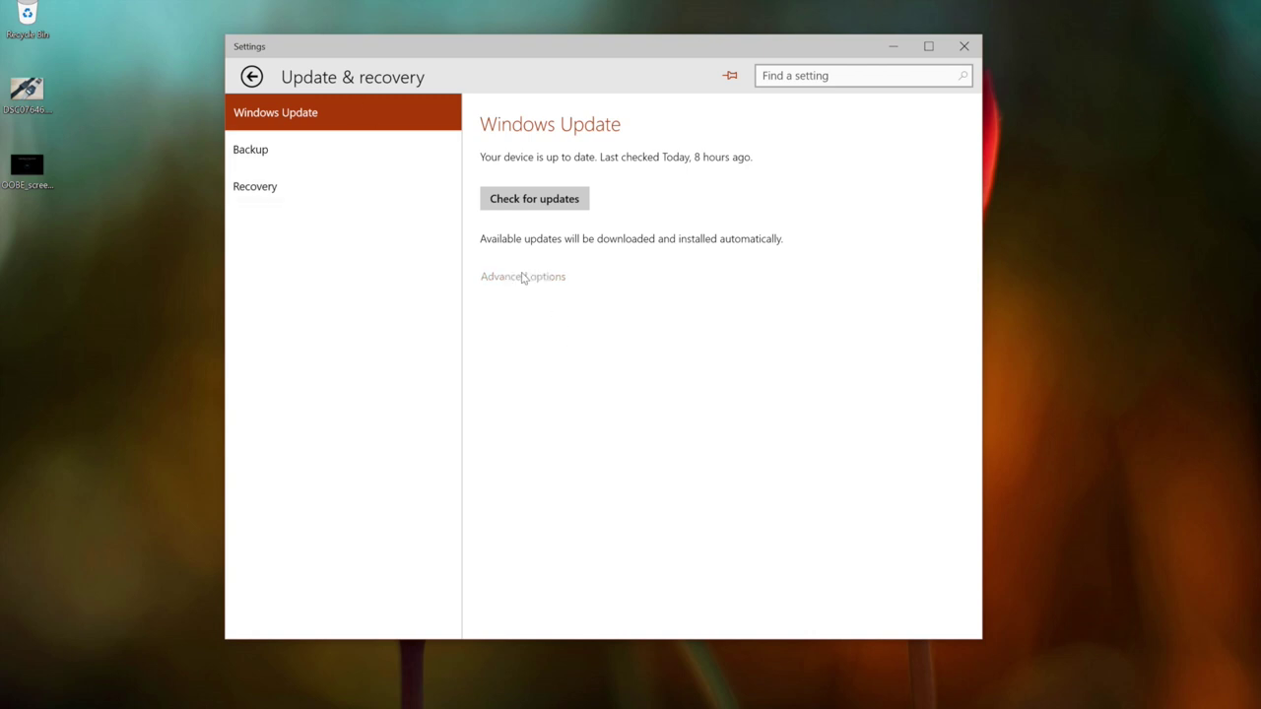
pyautogui.click(326, 360)
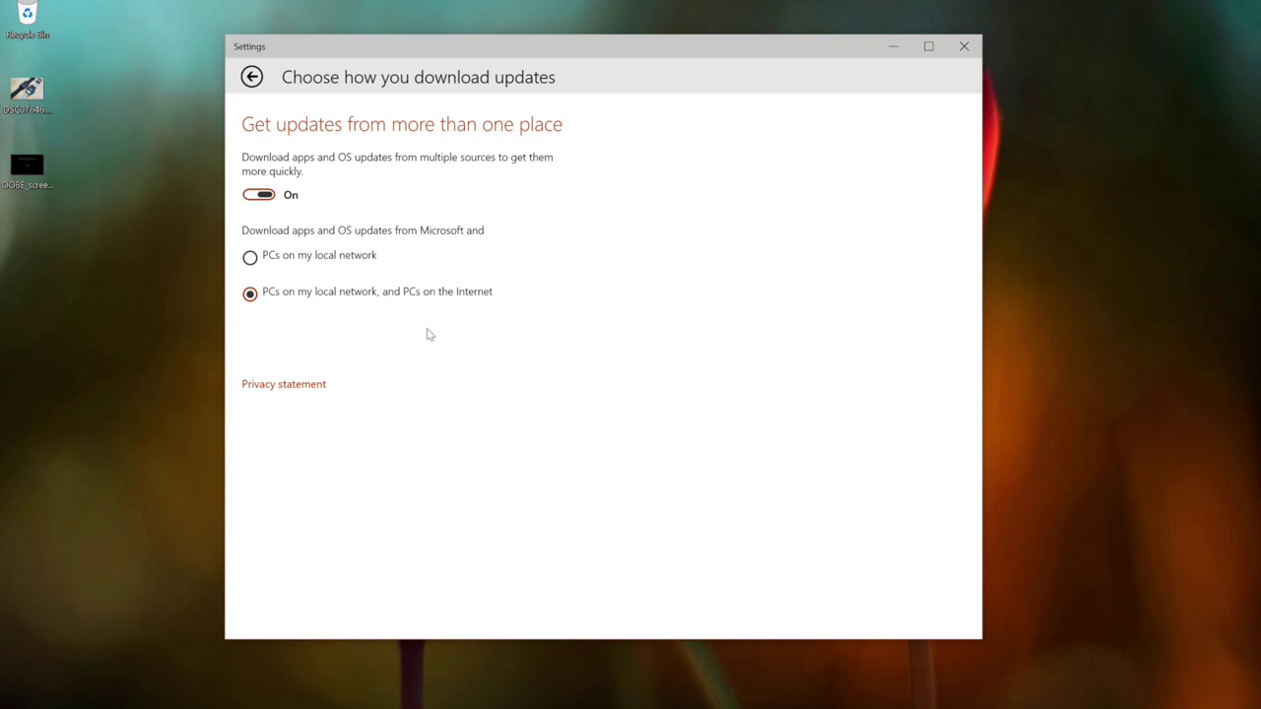
# - Try "PCs on my local network" as the update source, restore "PCs on my local network, and PCs on the Internet", and leave the page
pyautogui.click(327, 262)
pyautogui.click(250, 295)
pyautogui.click(250, 259)
pyautogui.click(307, 298)
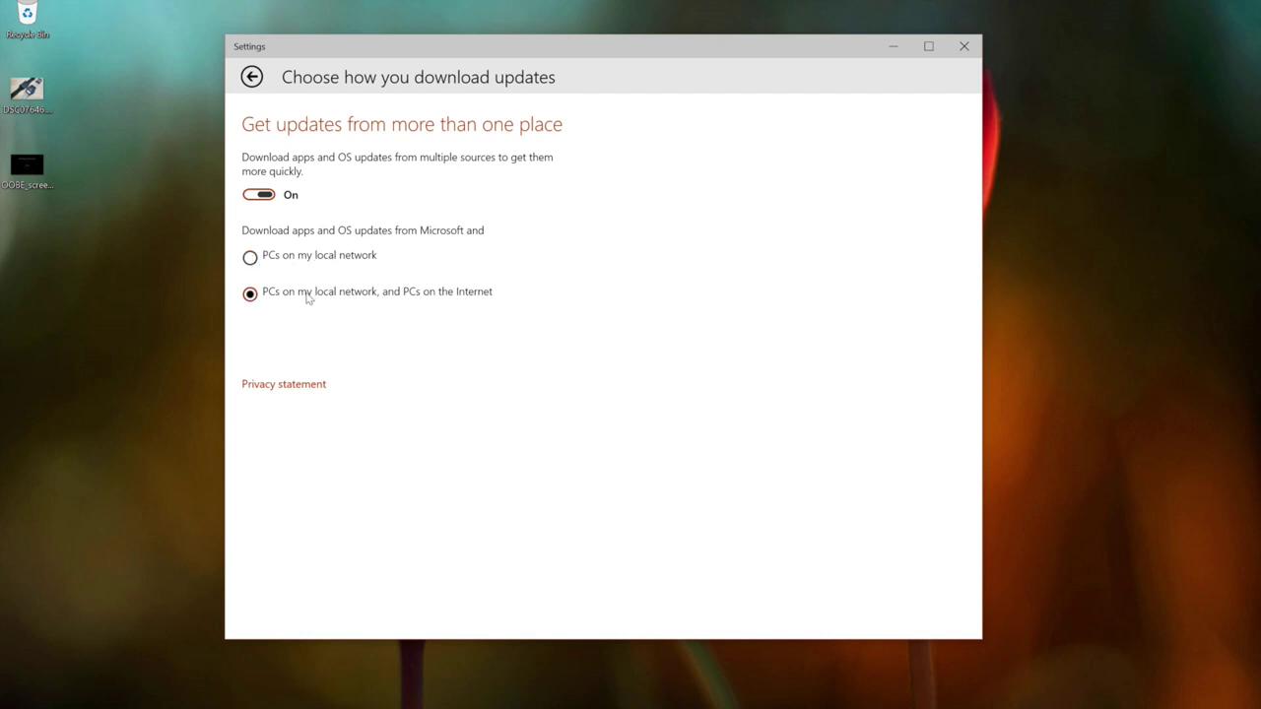
pyautogui.click(252, 77)
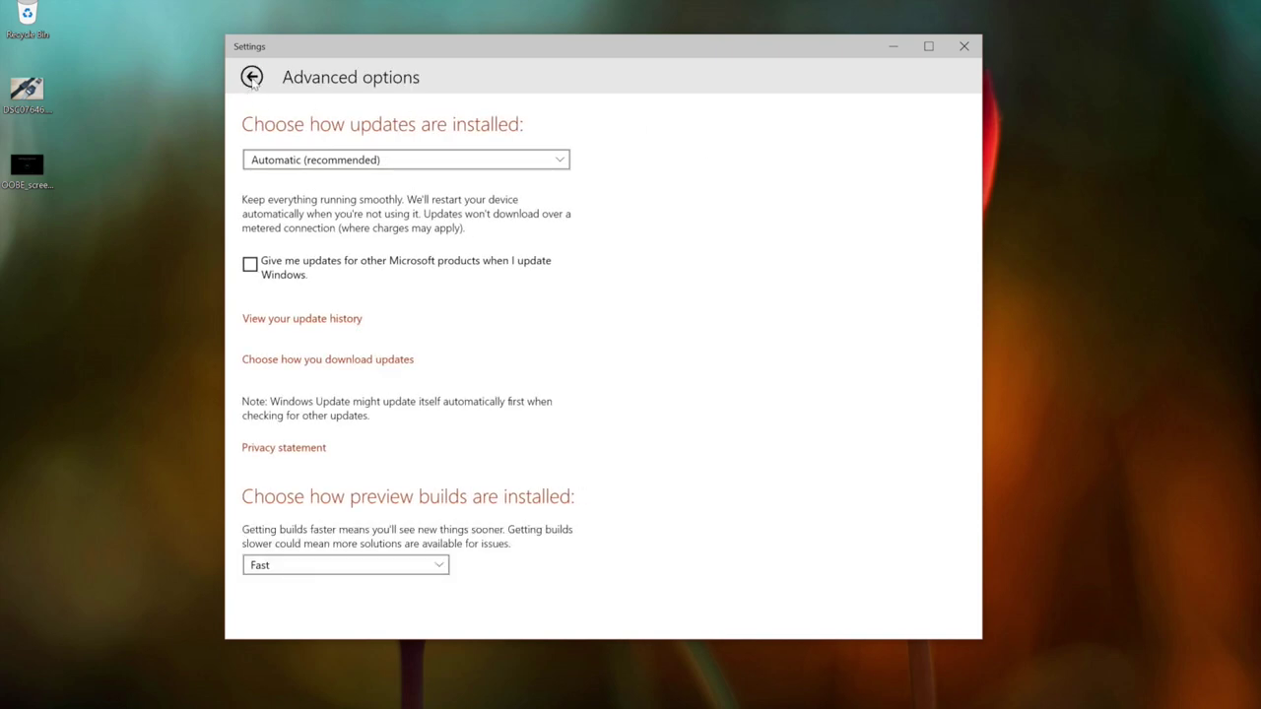
pyautogui.click(252, 78)
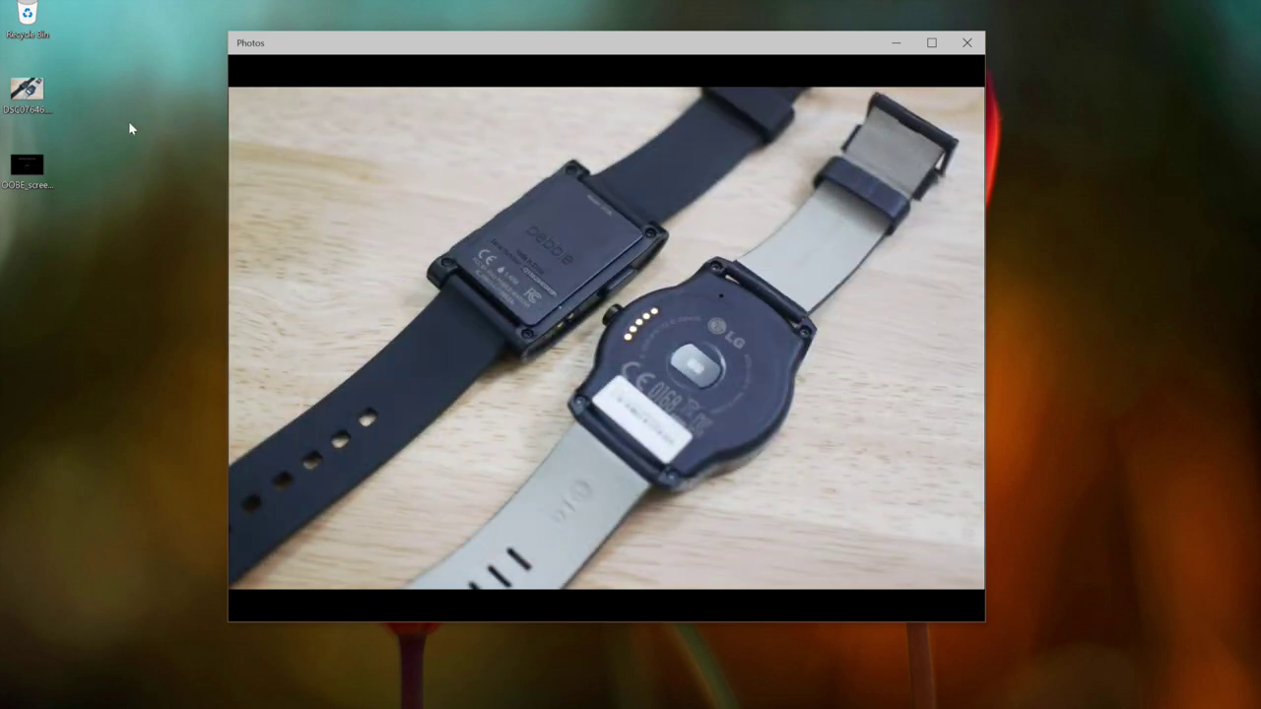
# - Examine the desktop's RAW watch photo and the viewer's commands in Photos, shift the window around, and close it
pyautogui.click(38, 97)
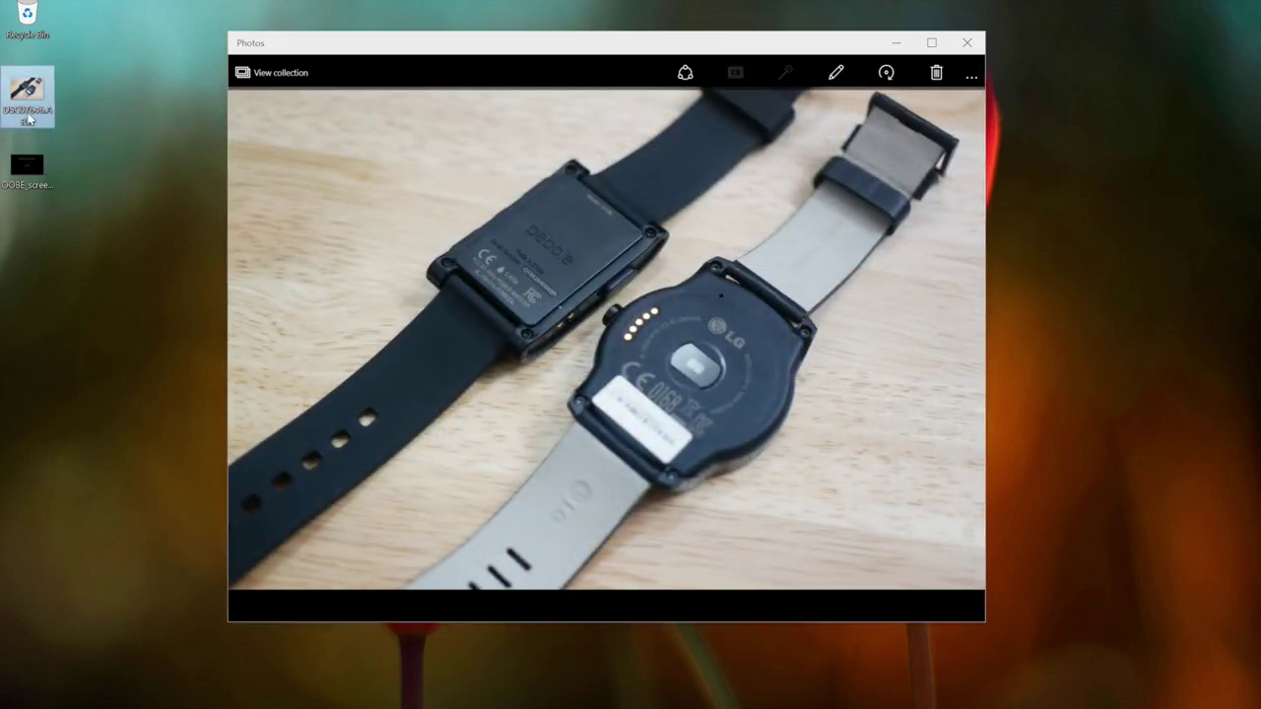
pyautogui.click(564, 244)
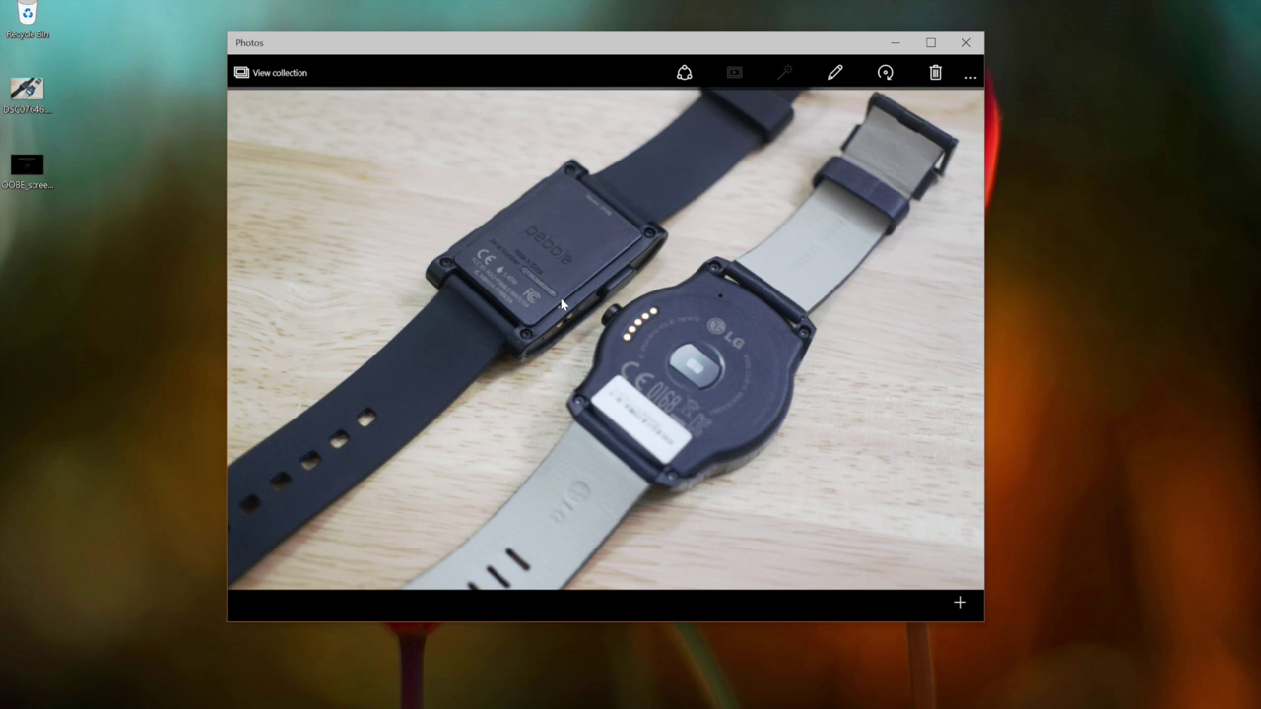
pyautogui.click(635, 54)
pyautogui.moveTo(634, 53); pyautogui.dragTo(705, 70)
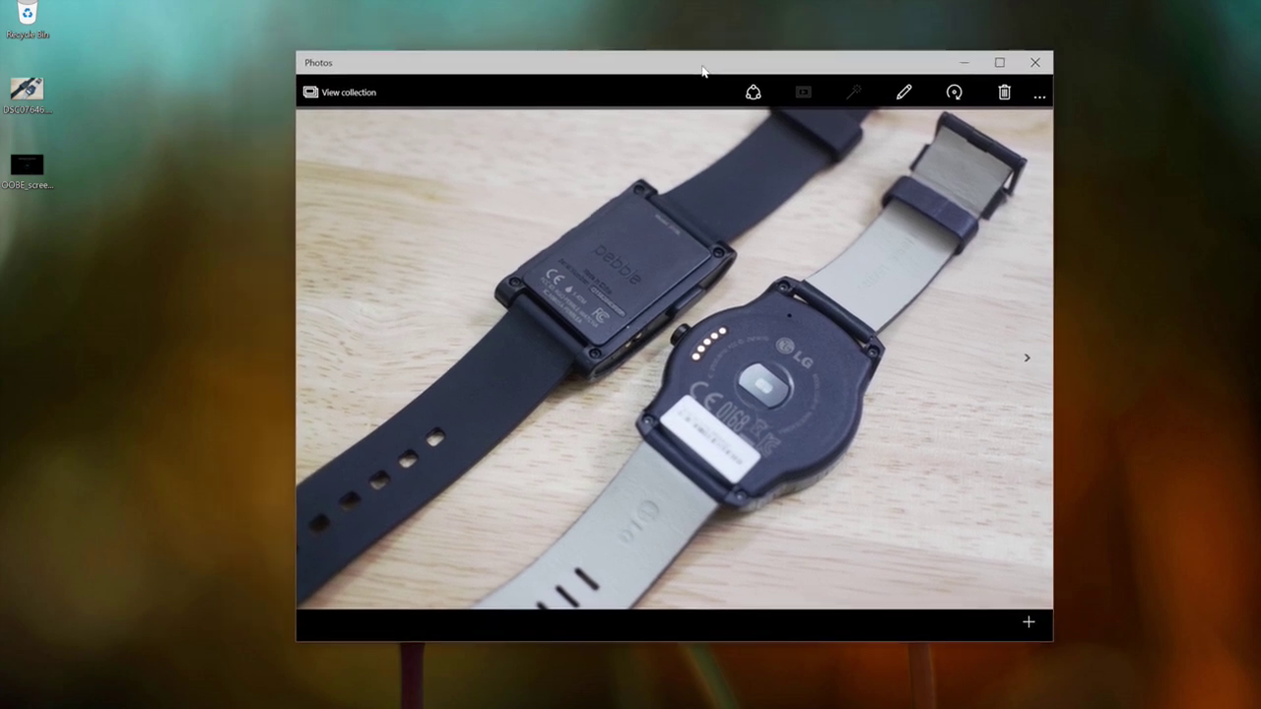
pyautogui.moveTo(697, 66); pyautogui.dragTo(672, 68)
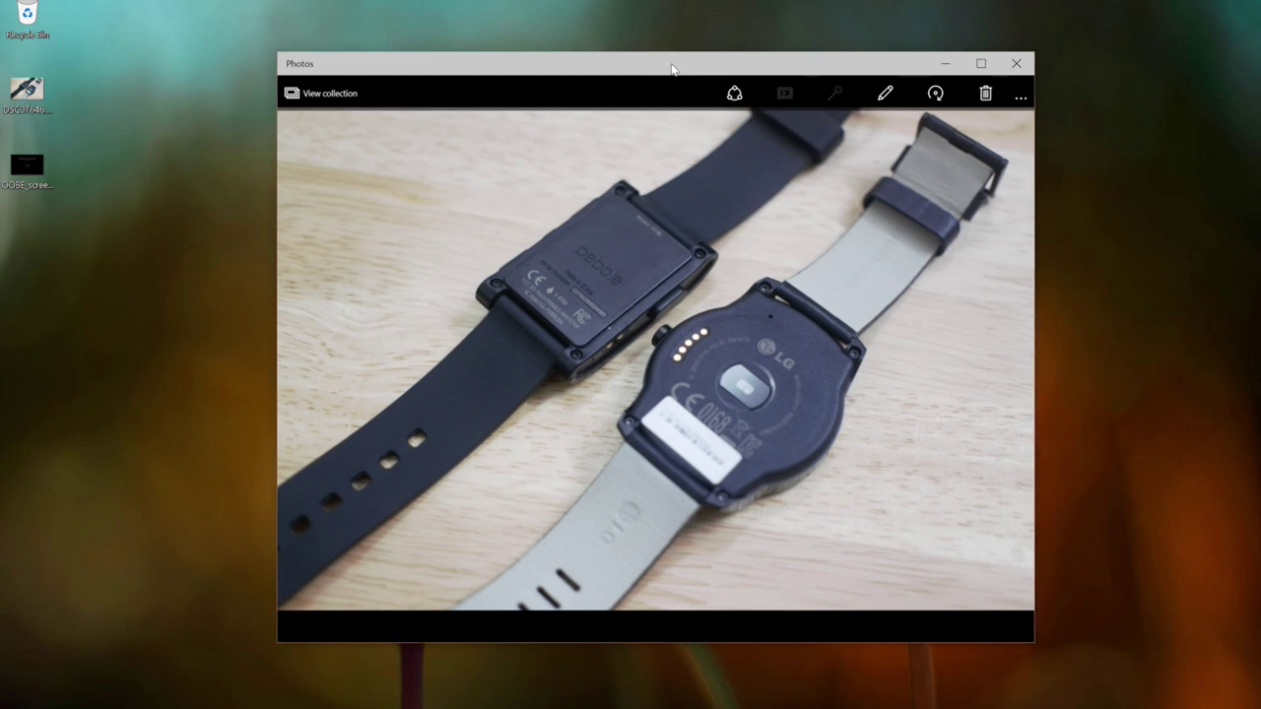
pyautogui.moveTo(655, 68); pyautogui.dragTo(639, 70)
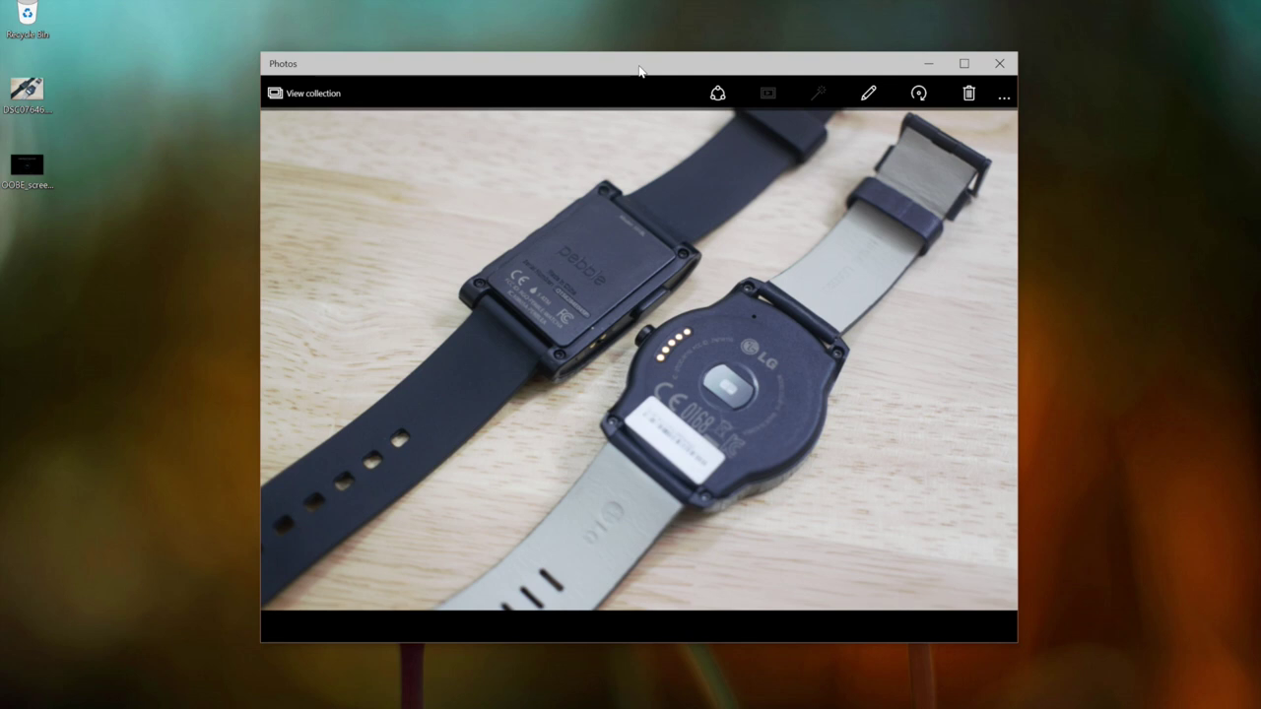
pyautogui.moveTo(639, 70); pyautogui.dragTo(631, 70)
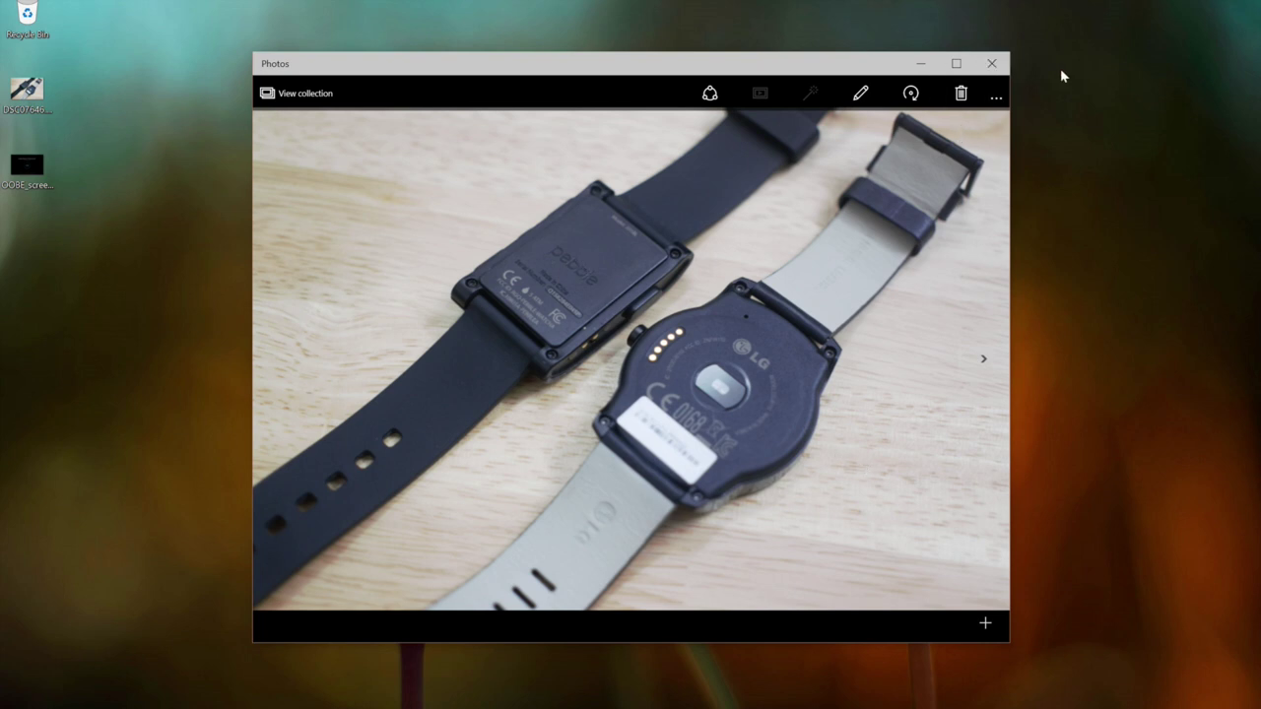
pyautogui.click(991, 64)
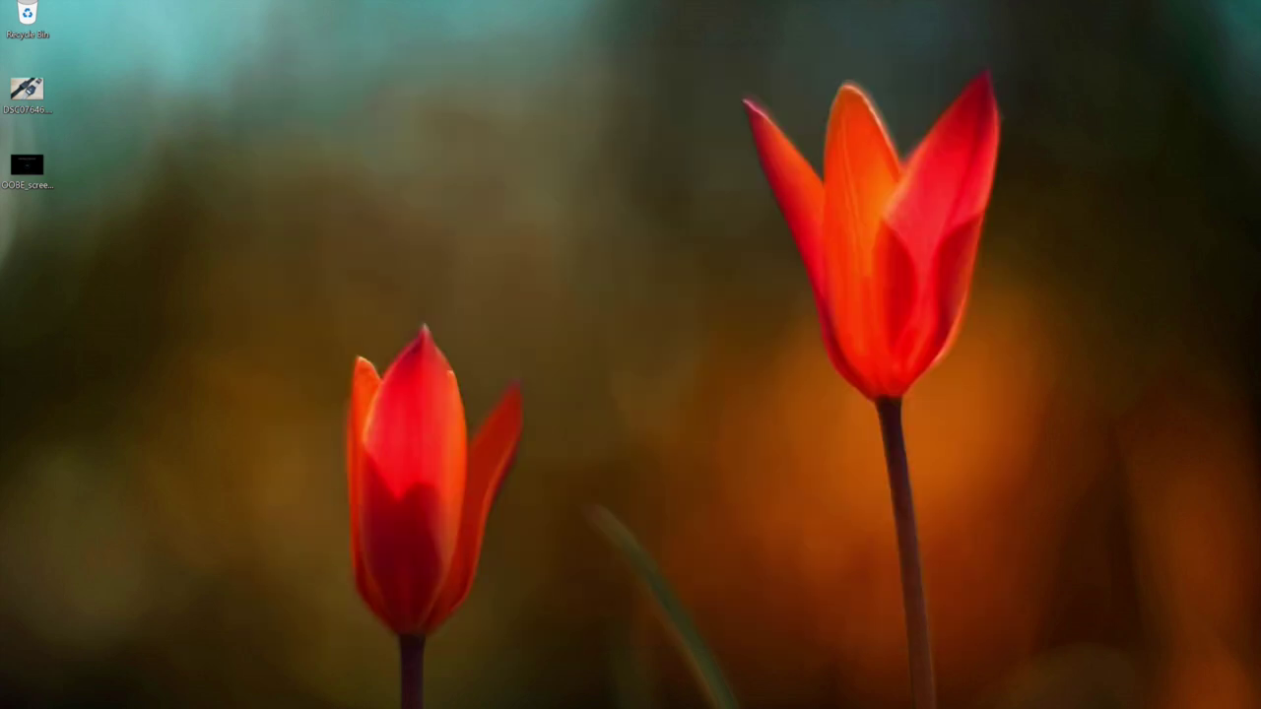
# - Open the Start menu and expand it to full screen
pyautogui.press('super')
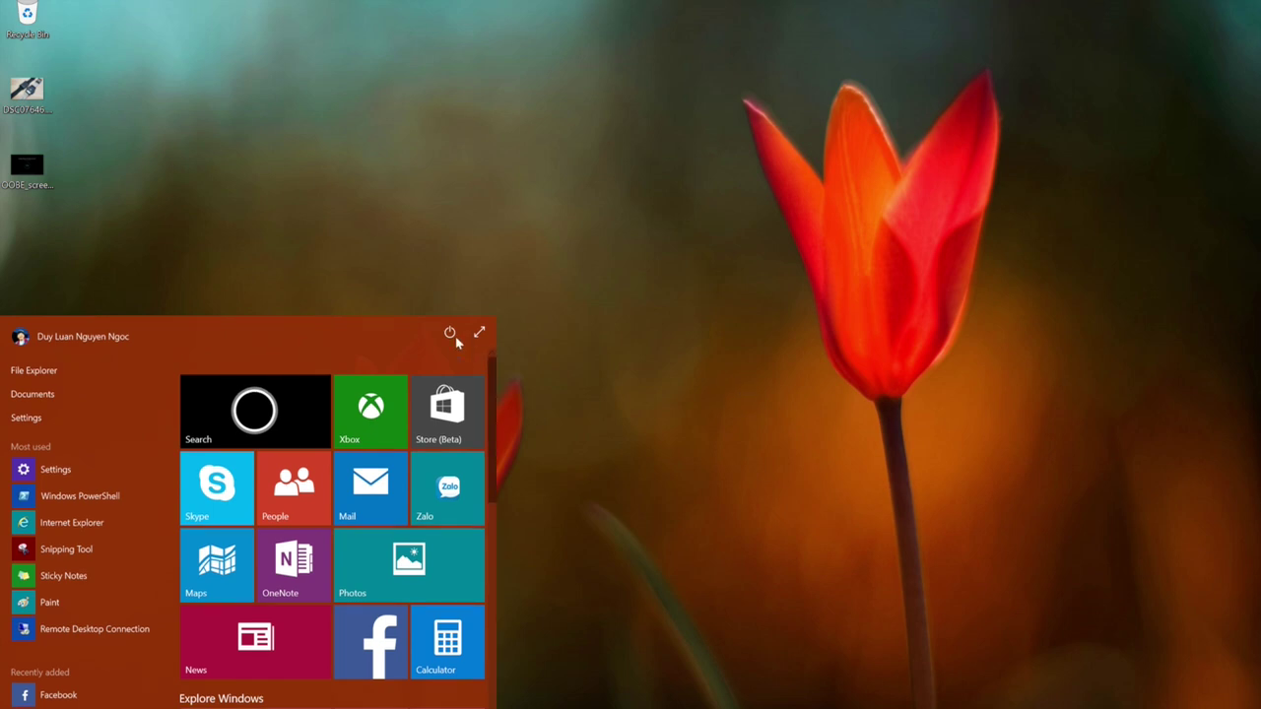
pyautogui.click(481, 333)
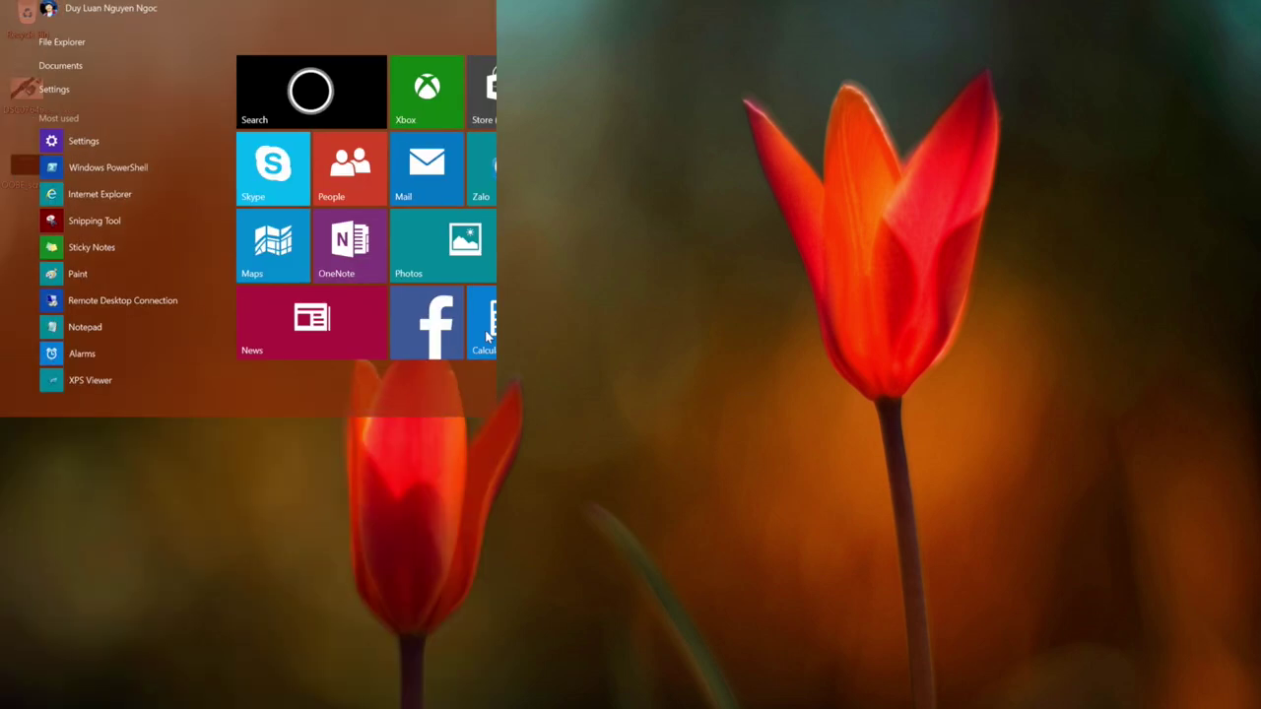